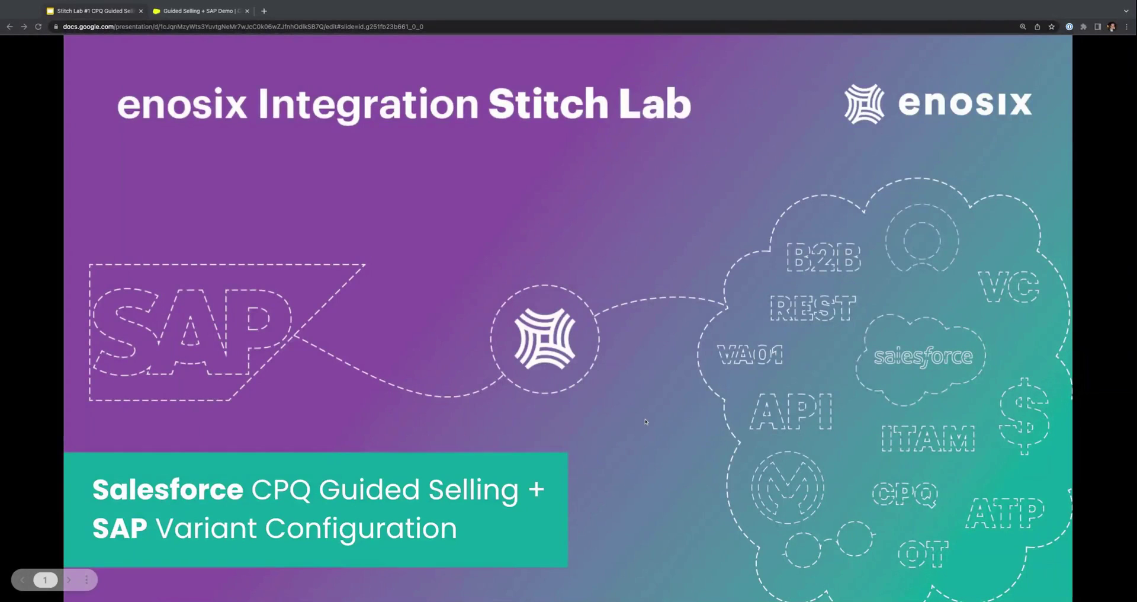
Advance to the 'What is the Stitch Lab?' slide and reveal all three check-marked points.
{"action": "key", "text": "Right"}
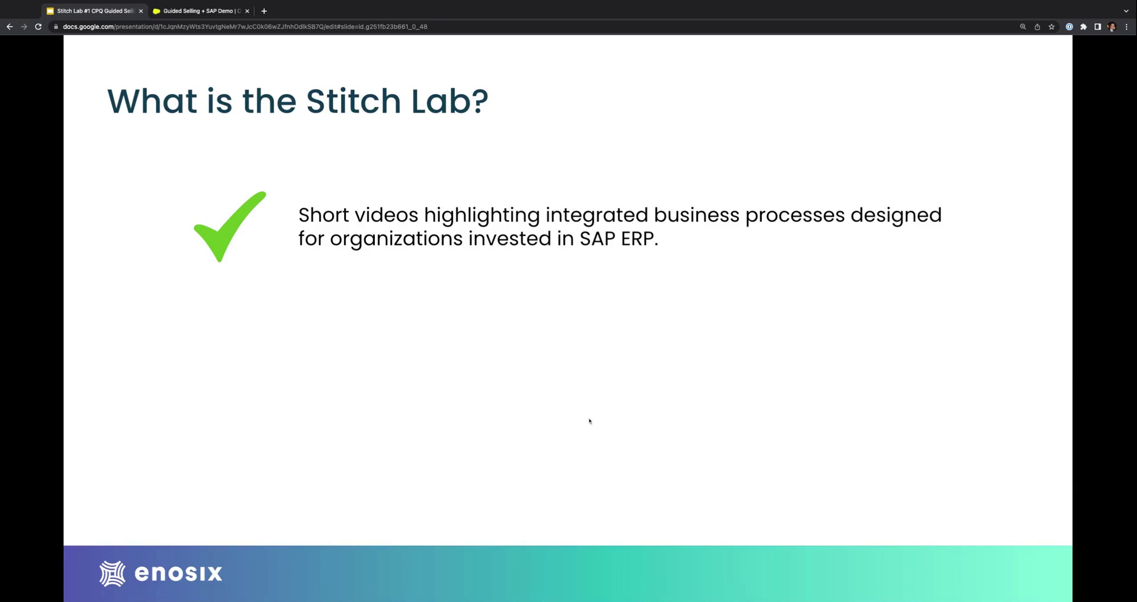
{"action": "key", "text": "Right"}
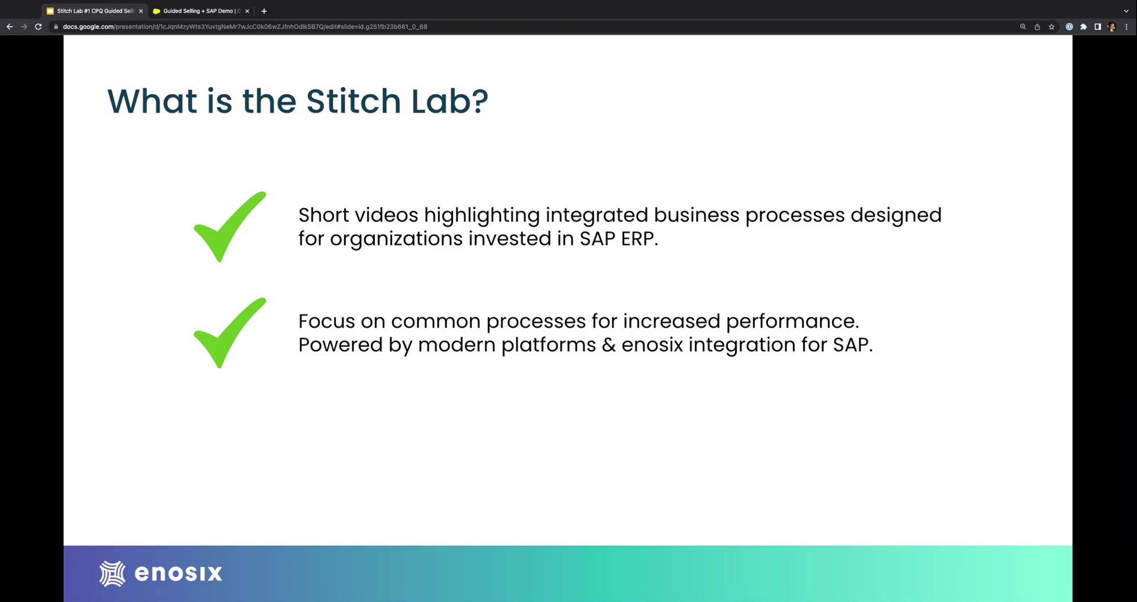
{"action": "key", "text": "Right"}
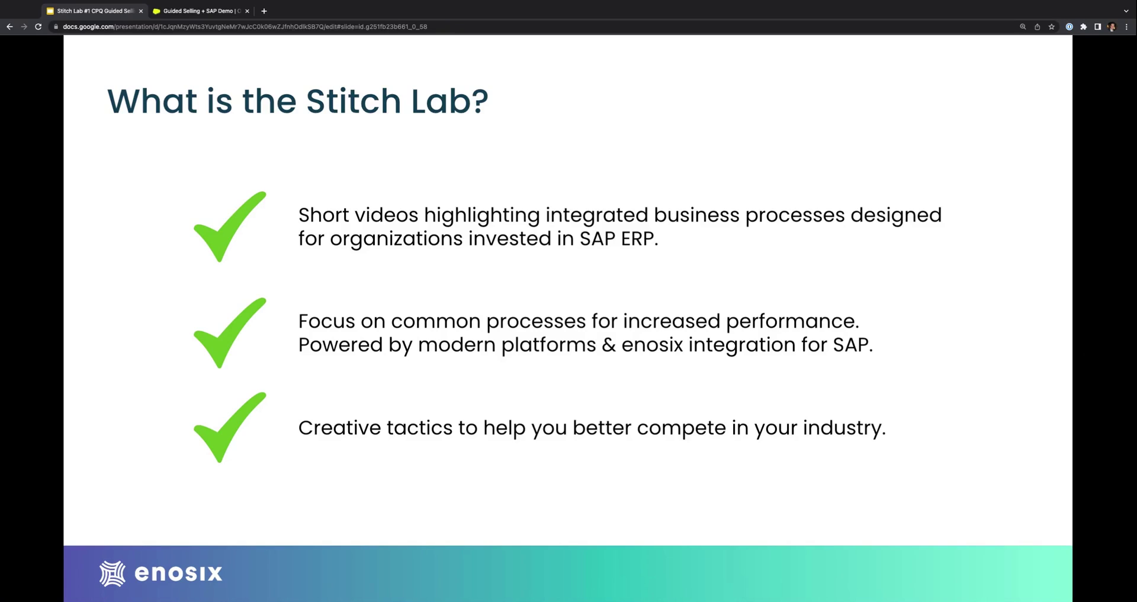
Advance past 'Today's Stitch: Quoting Optimization' to the 'Common Quoting Challenges' process diagram.
{"action": "key", "text": "Right"}
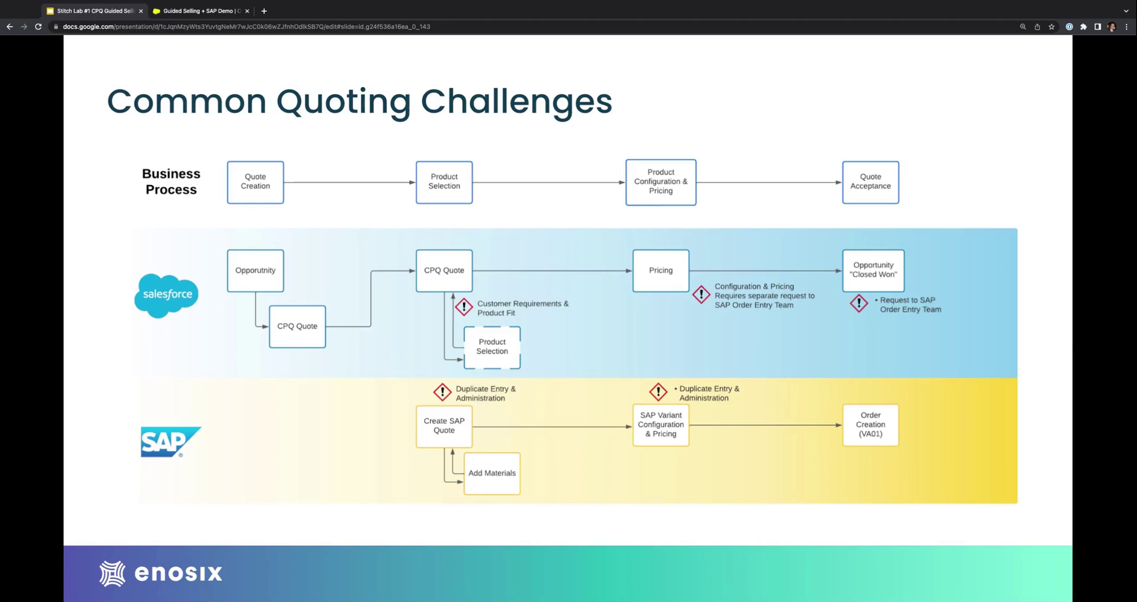
Step through the Salesforce and SAP lane highlights to the 'Utilize Salesforce + SAP Integration' slide.
{"action": "key", "text": "Right"}
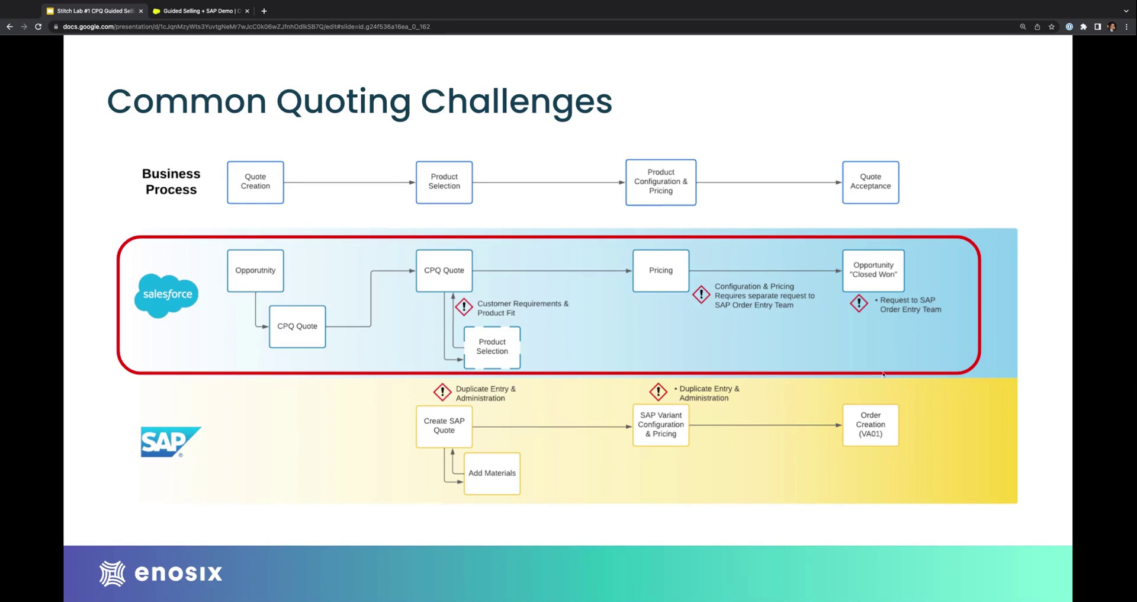
{"action": "key", "text": "Right"}
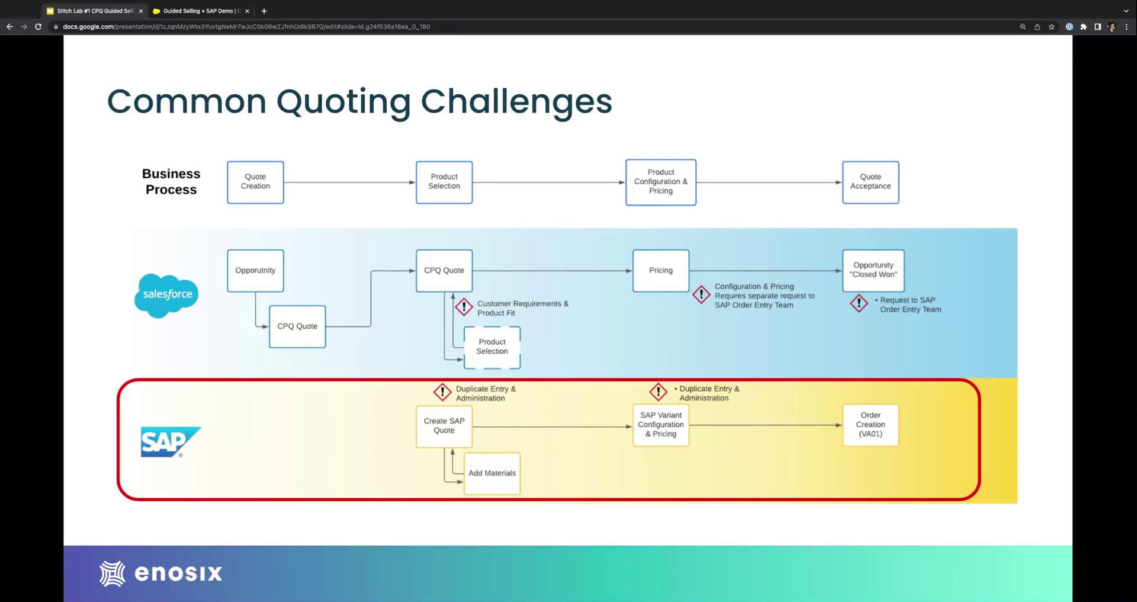
{"action": "key", "text": "Right"}
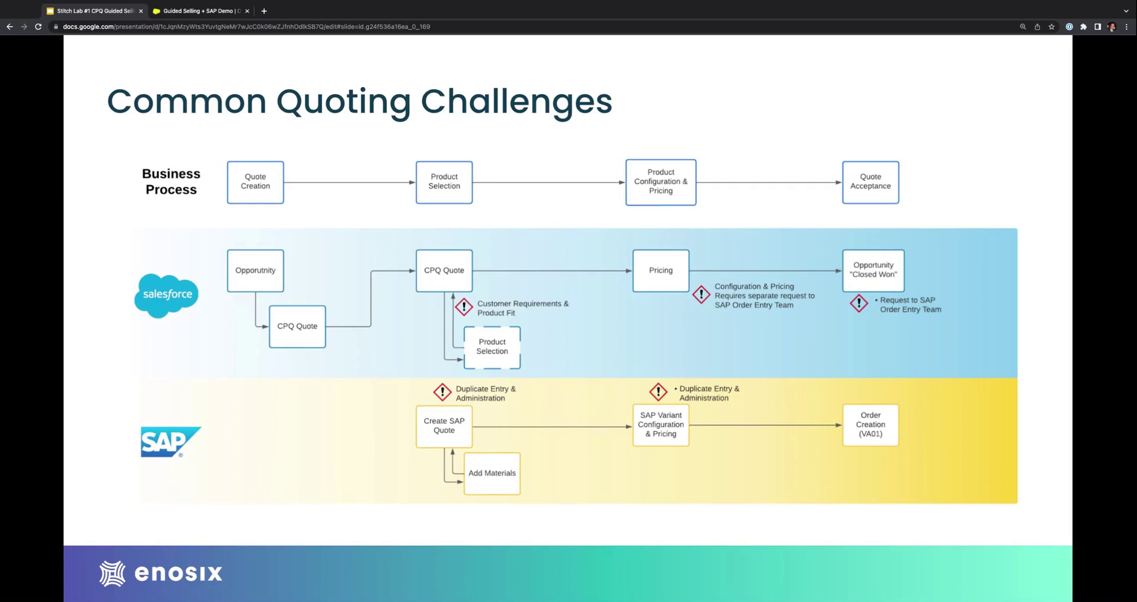
{"action": "key", "text": "Right"}
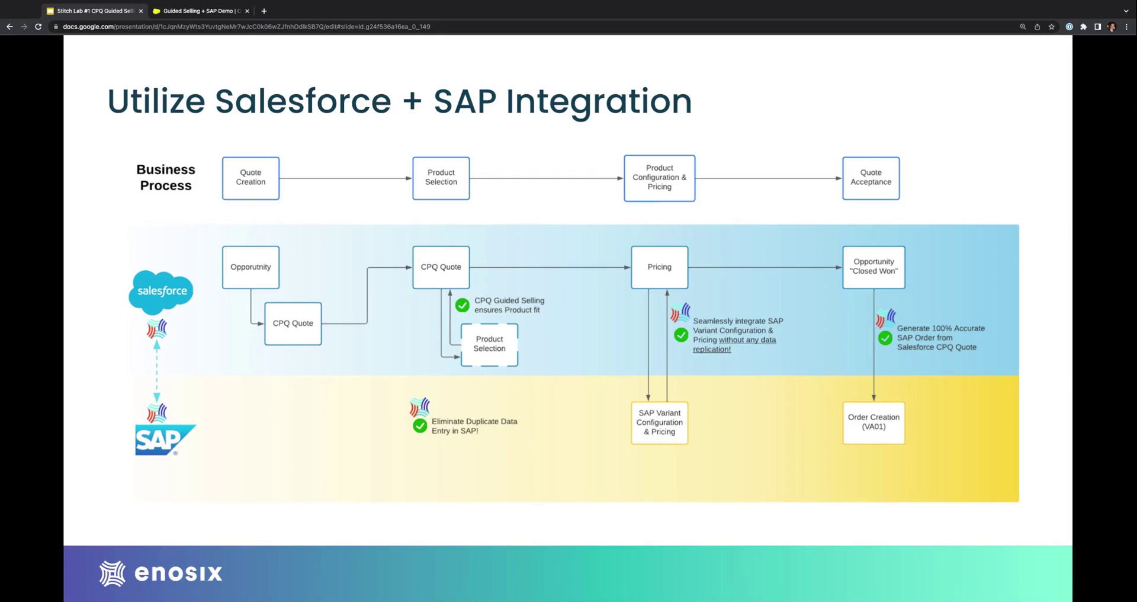
Outline the Salesforce row, reach the DEMO! slide, then bring up the 'Guided Selling + SAP Demo' opportunity.
{"action": "key", "text": "Right"}
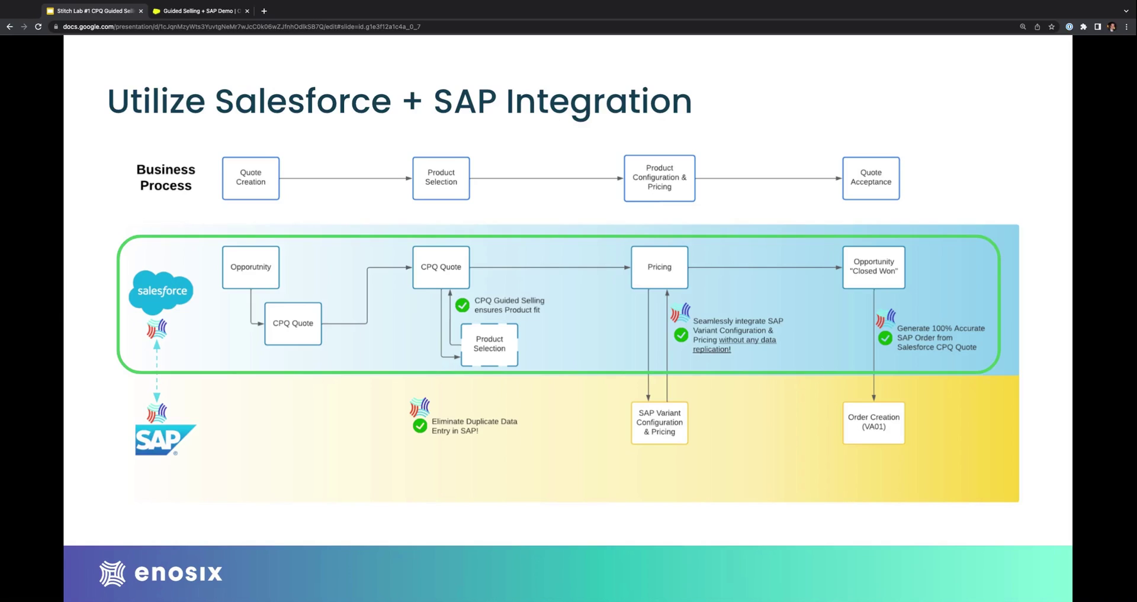
{"action": "key", "text": "Right"}
{"action": "left_click", "coordinate": [200, 11]}
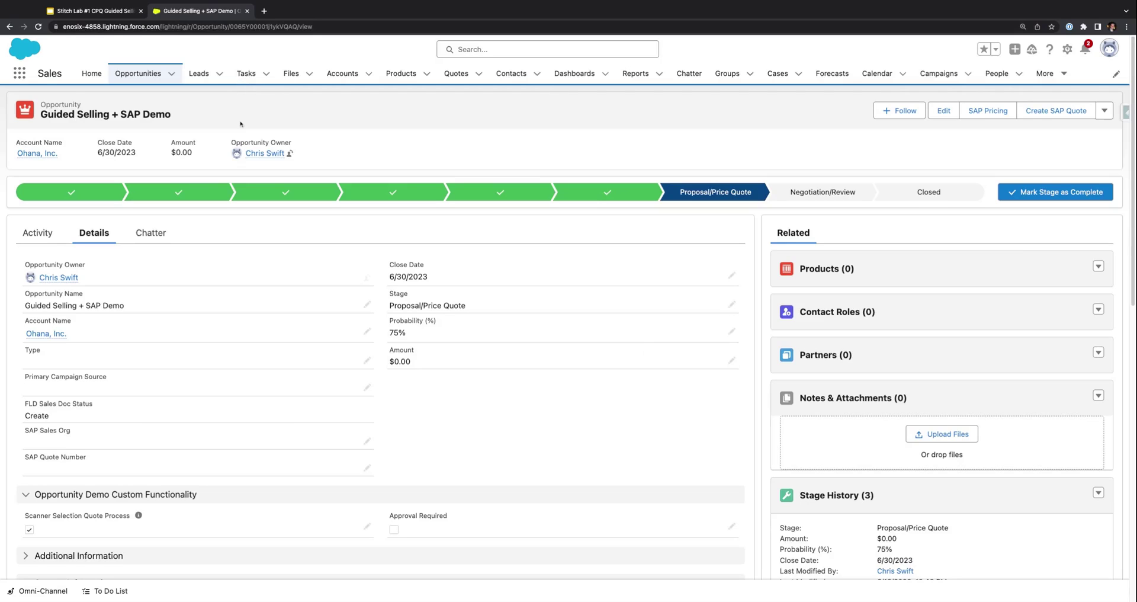
Open quote Q-00241 from the opportunity's Quotes list in the Edit Lines editor.
{"action": "scroll", "coordinate": [242, 235], "scroll_direction": "down", "scroll_amount": 8}
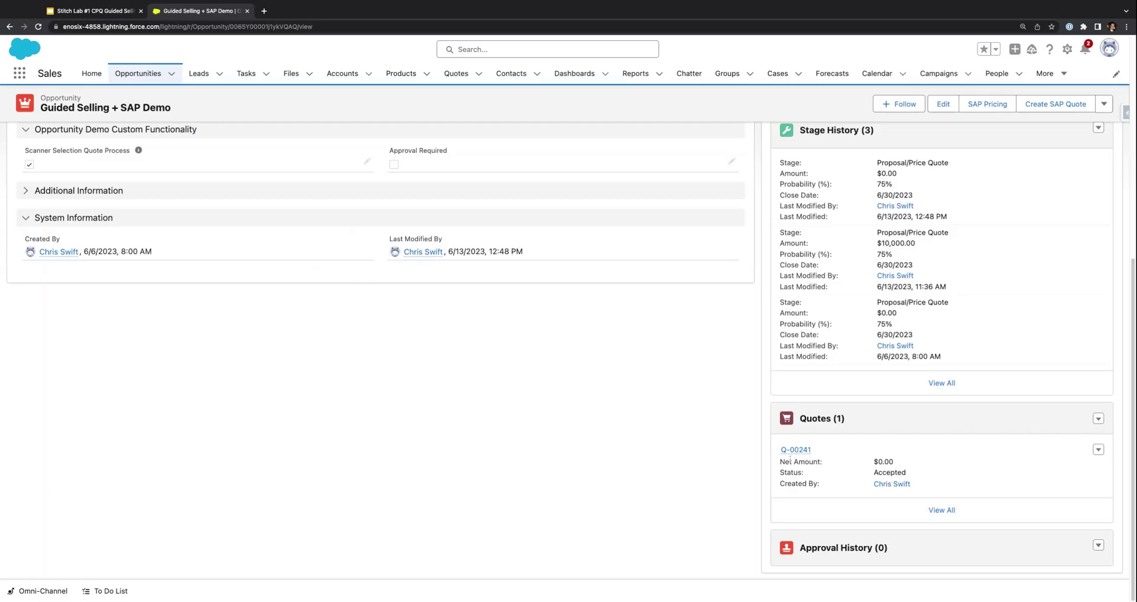
{"action": "left_click", "coordinate": [796, 450]}
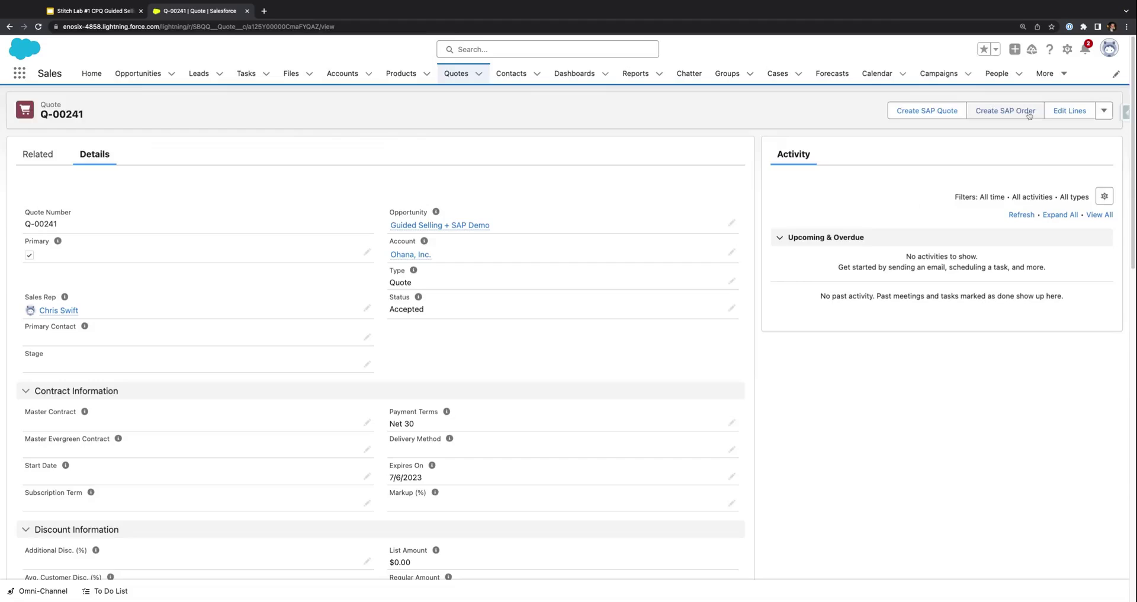
{"action": "left_click", "coordinate": [1061, 113]}
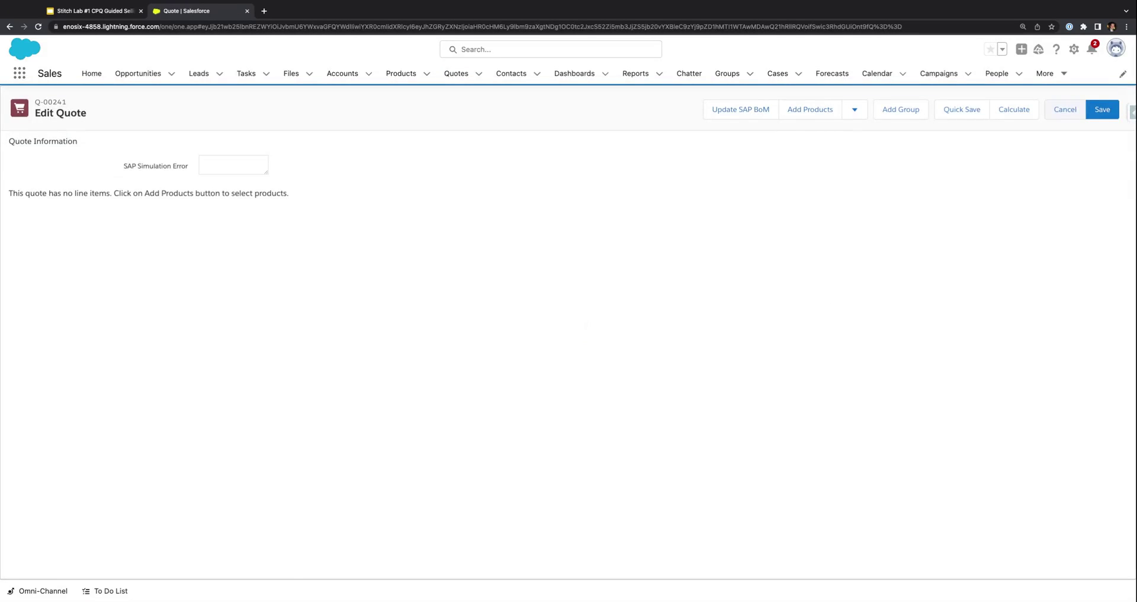
Start Add Products on Q-00241 and answer Guided Selling with Barcode, Cell + WiFi and OLED.
{"action": "left_click", "coordinate": [800, 110]}
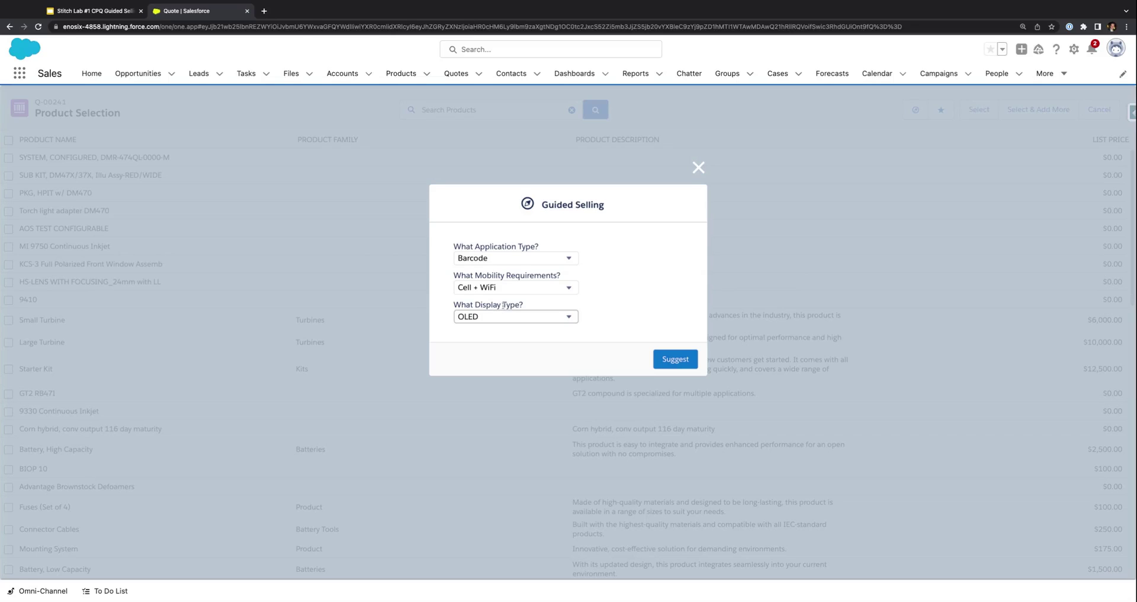
Get suggestions from the guided answers and check the 400 Series FM Barcode Reader DM474.
{"action": "left_click", "coordinate": [681, 359]}
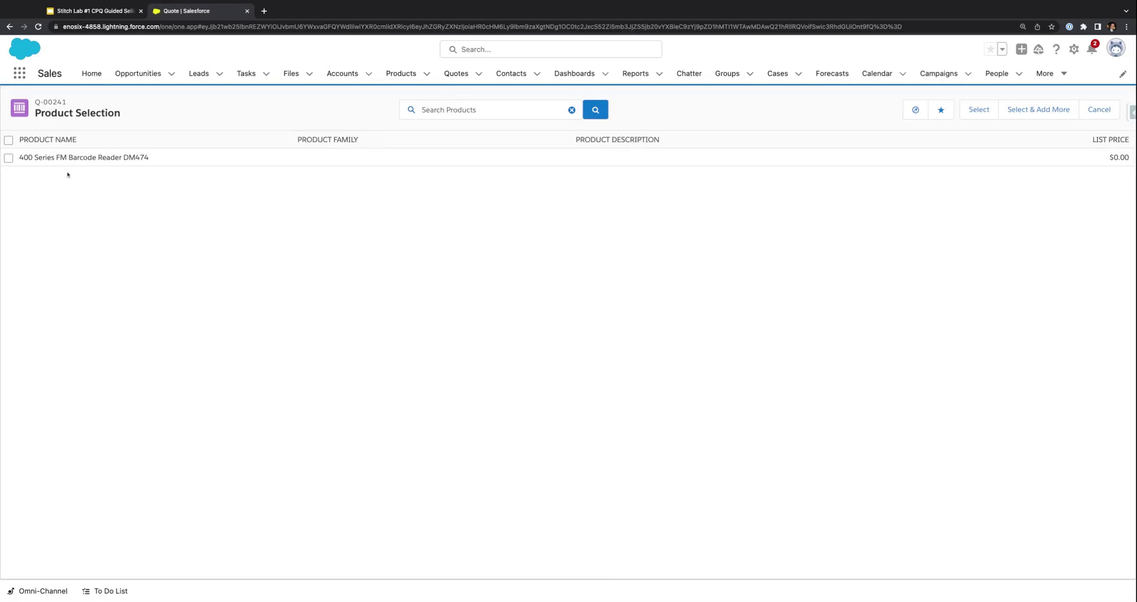
{"action": "left_click", "coordinate": [9, 158]}
Return to the slides and go back to the 'Utilize Salesforce + SAP Integration' slide.
{"action": "left_click", "coordinate": [117, 13]}
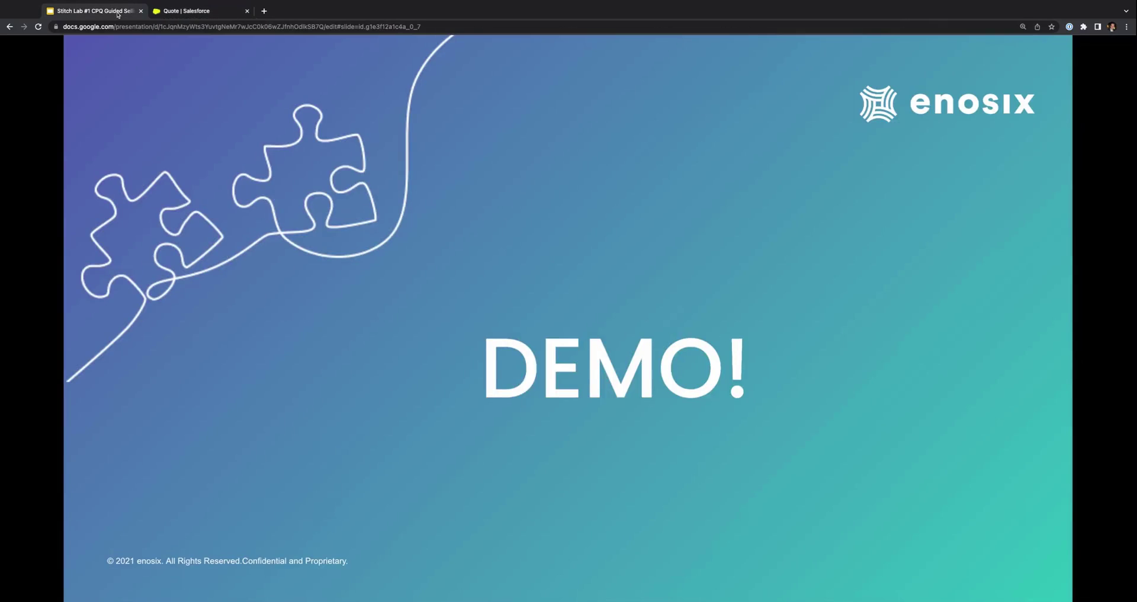
{"action": "key", "text": "Right"}
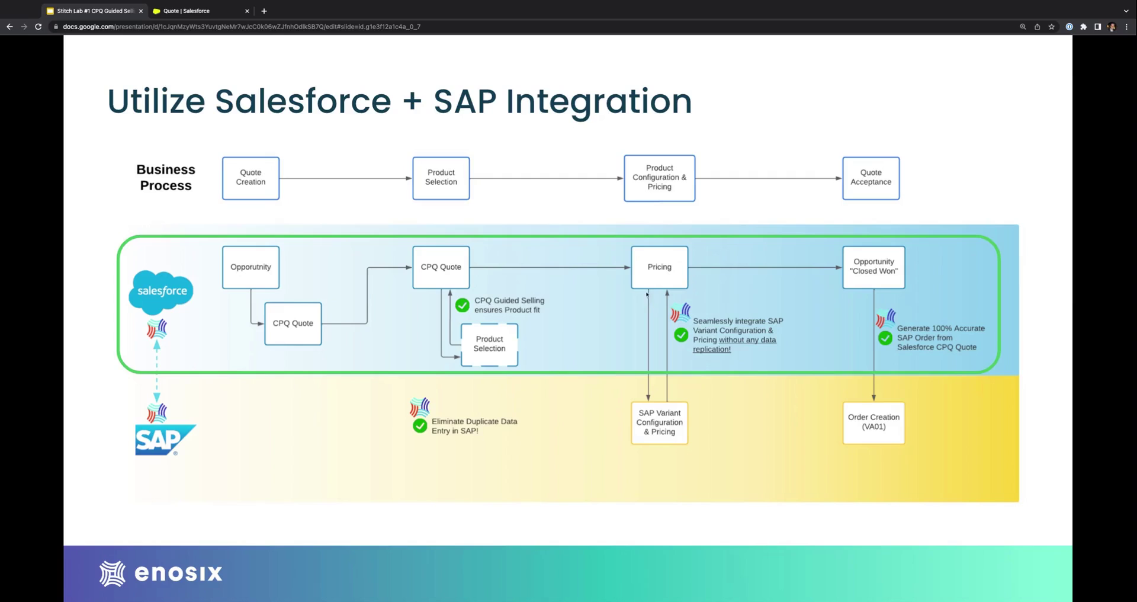
Back in Salesforce, select the DM474 reader to open its enosix variant configuration.
{"action": "left_click", "coordinate": [182, 12]}
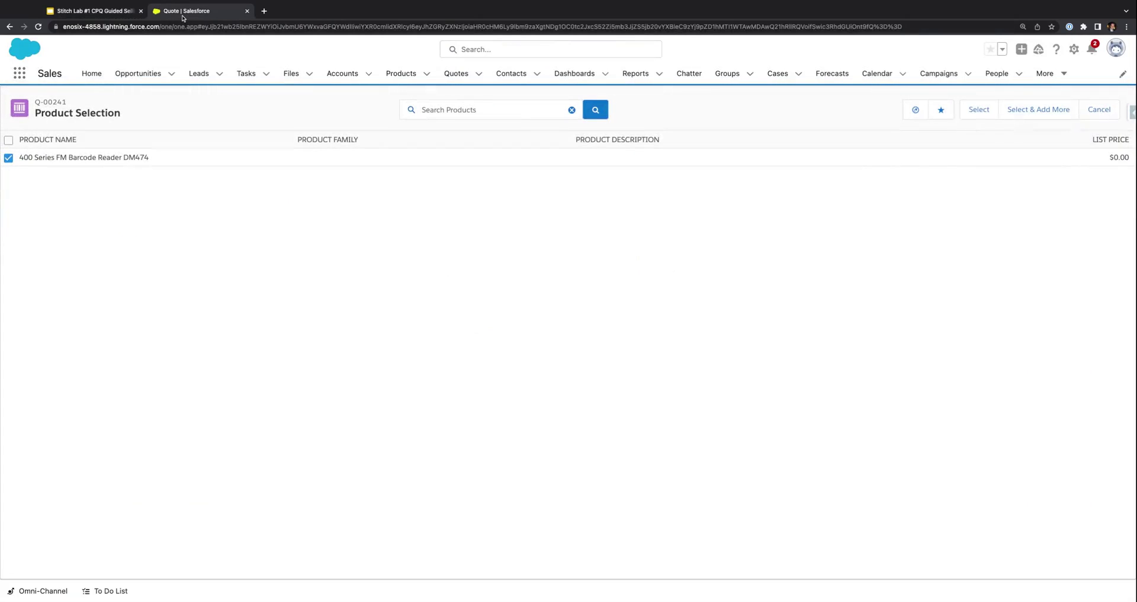
{"action": "left_click", "coordinate": [969, 112]}
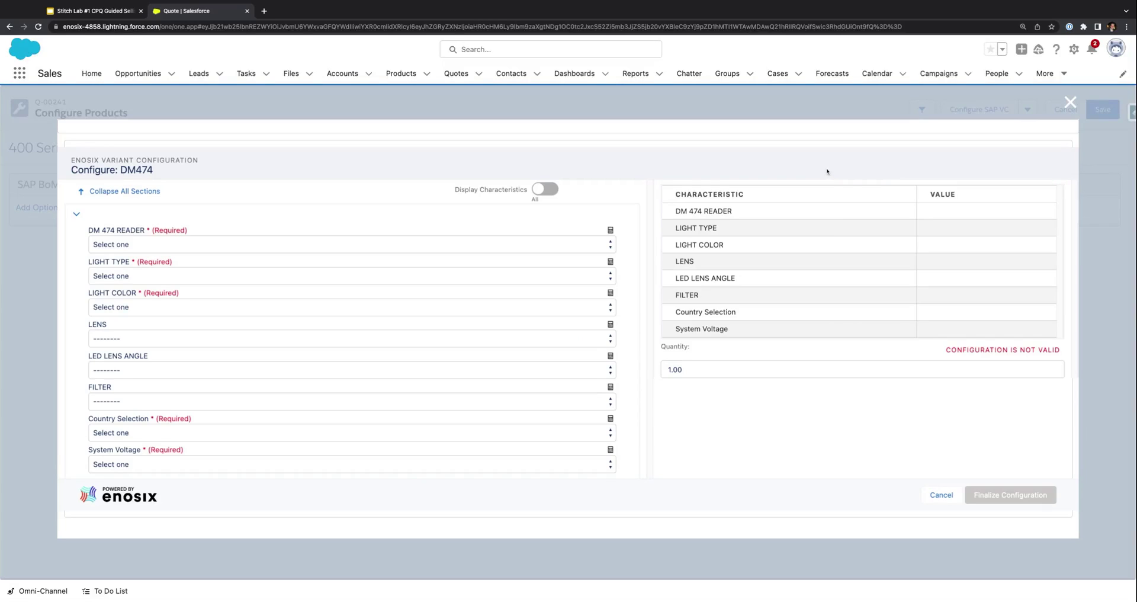
Set DM474 to the 474 Reader with narrow red brick light, 1 - Blue colour and 10 mm liquid lens.
{"action": "left_click", "coordinate": [350, 251]}
{"action": "left_click", "coordinate": [347, 261]}
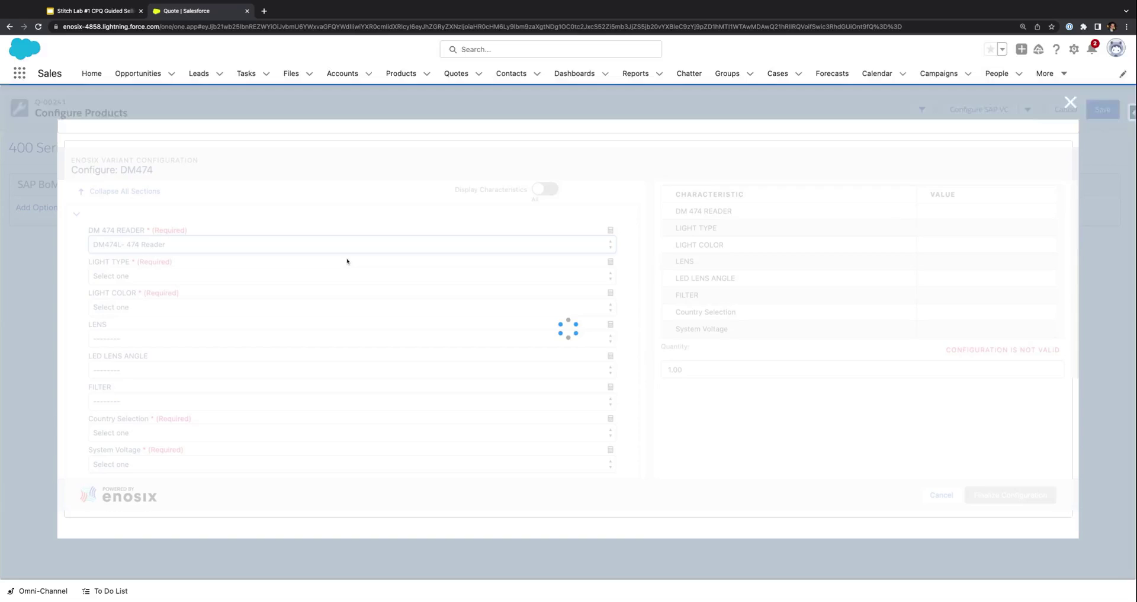
{"action": "left_click", "coordinate": [341, 280]}
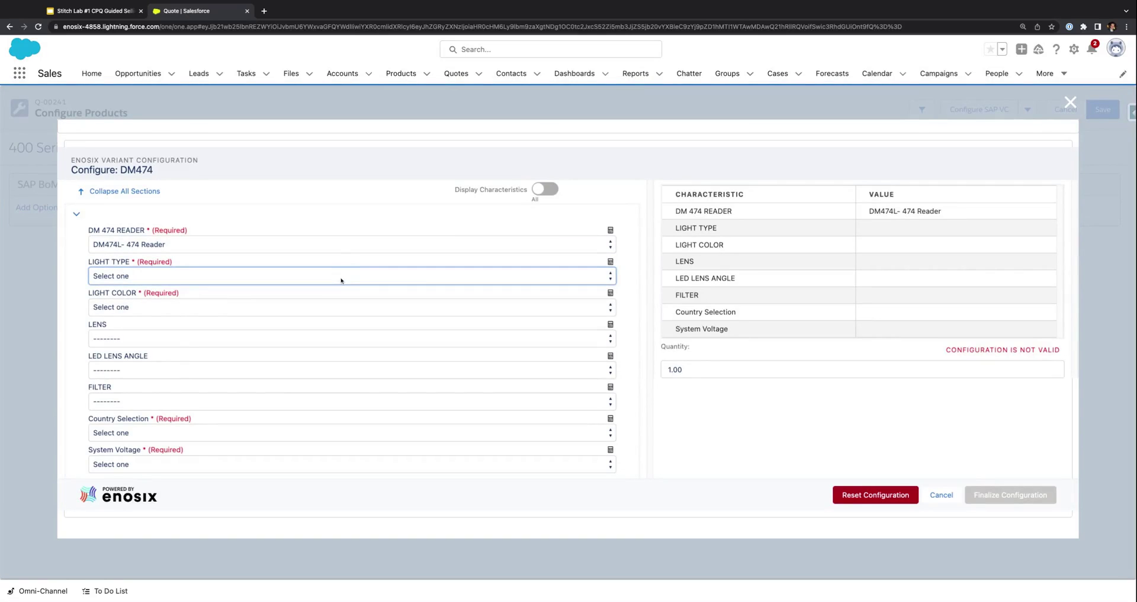
{"action": "left_click", "coordinate": [340, 290]}
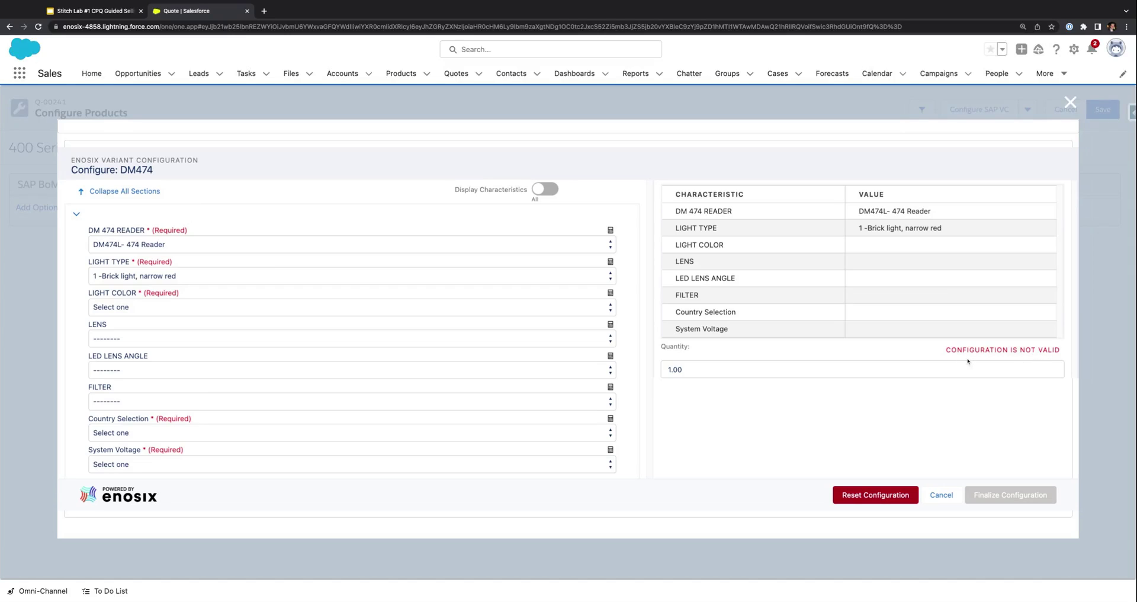
{"action": "left_click", "coordinate": [309, 306]}
{"action": "left_click", "coordinate": [309, 317]}
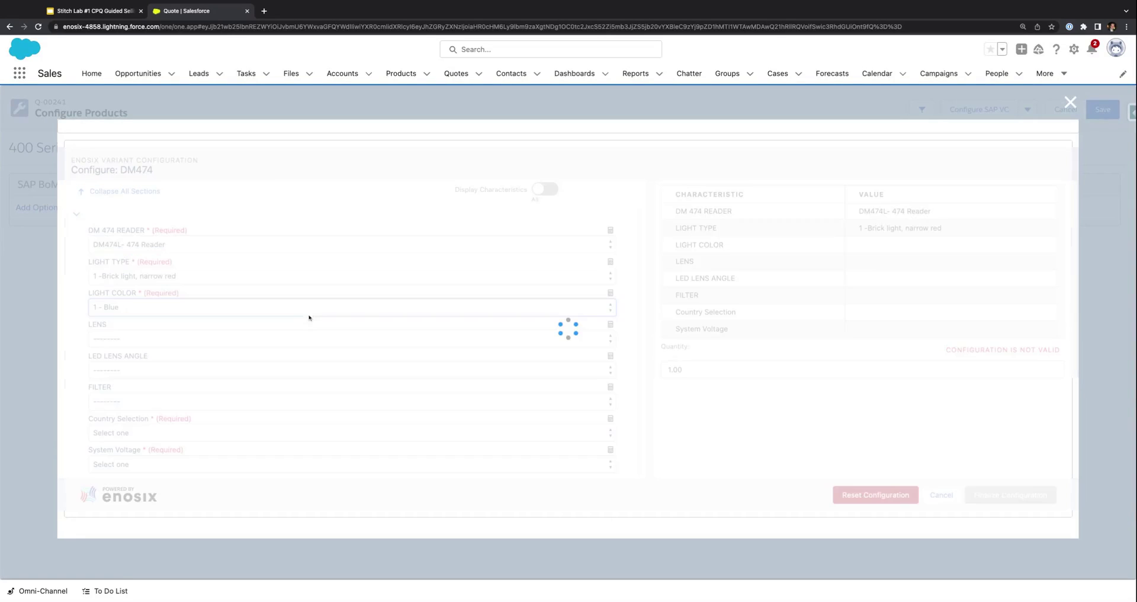
{"action": "left_click", "coordinate": [283, 341]}
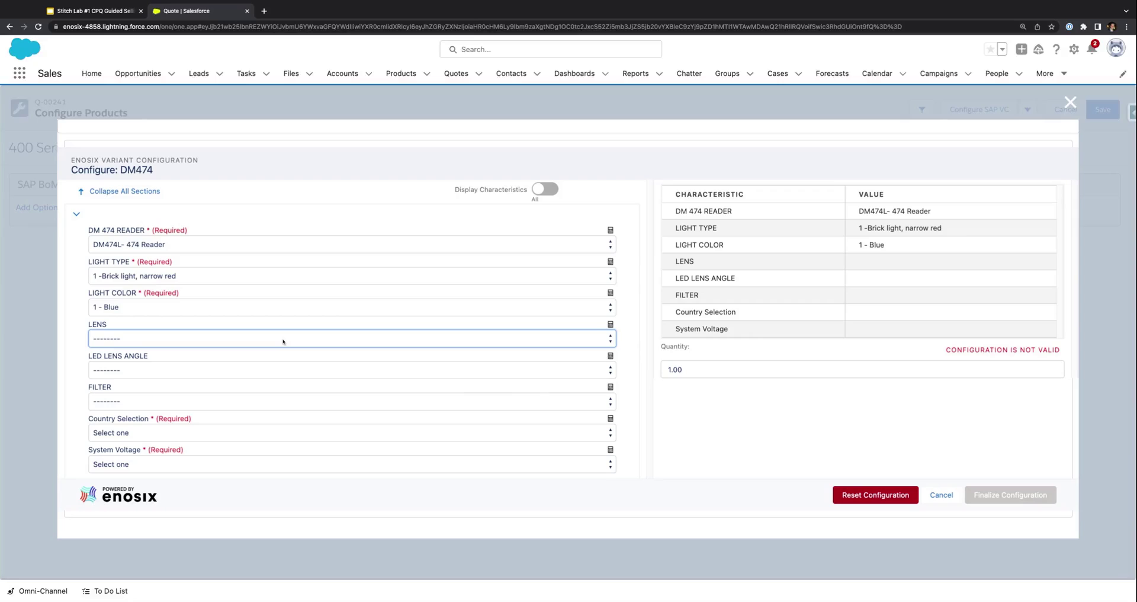
{"action": "left_click", "coordinate": [284, 352]}
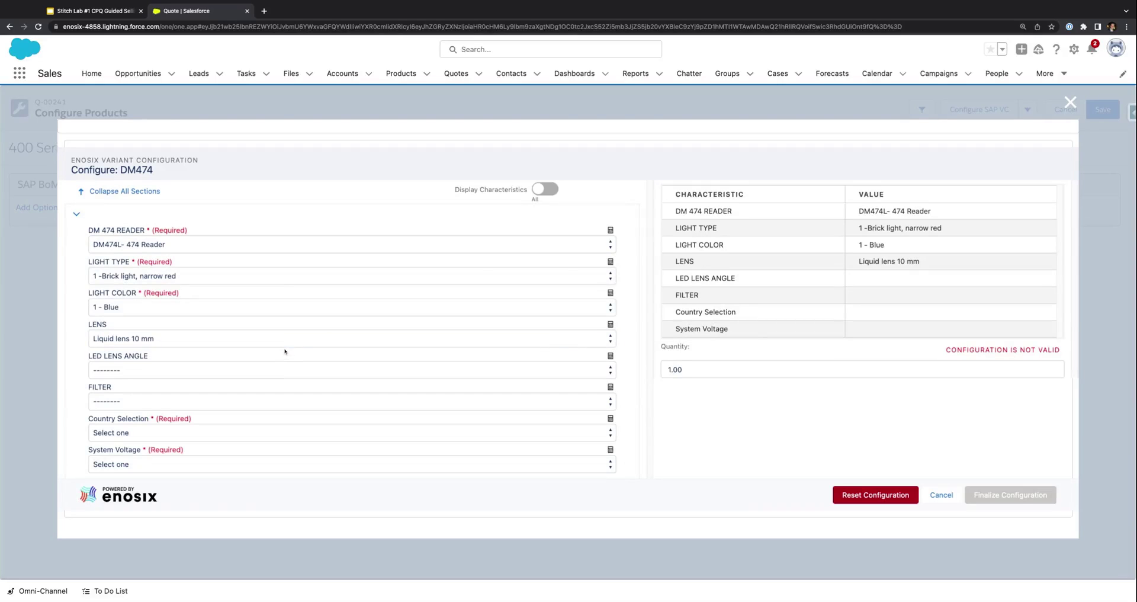
Set LED lens angle 1, Type 1 Filter, country Sweden and 220 Volt System voltage.
{"action": "left_click", "coordinate": [278, 369]}
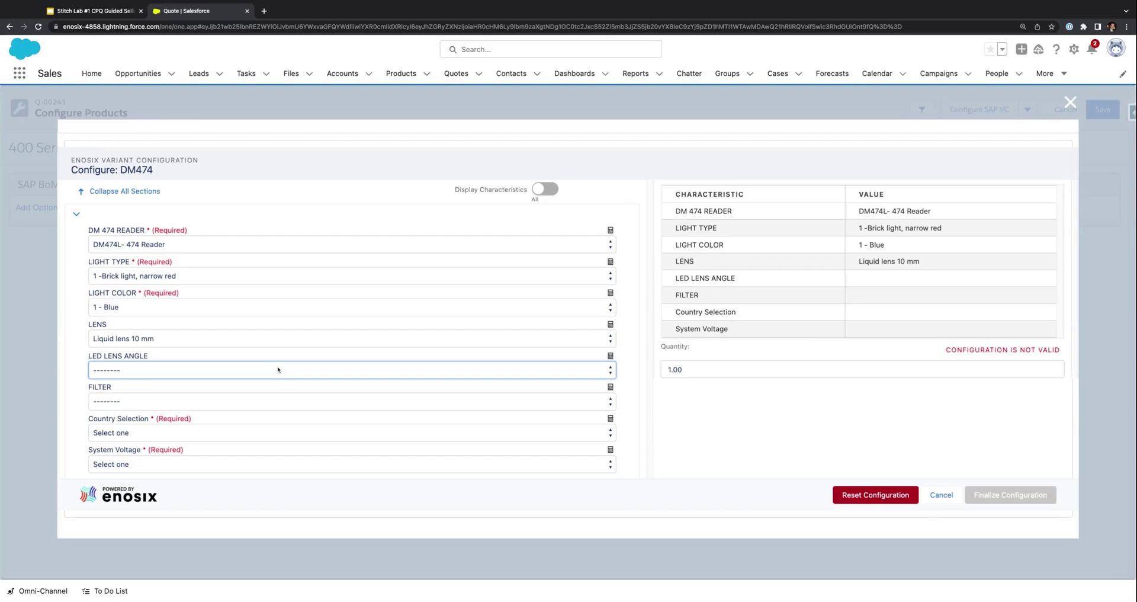
{"action": "left_click", "coordinate": [276, 381]}
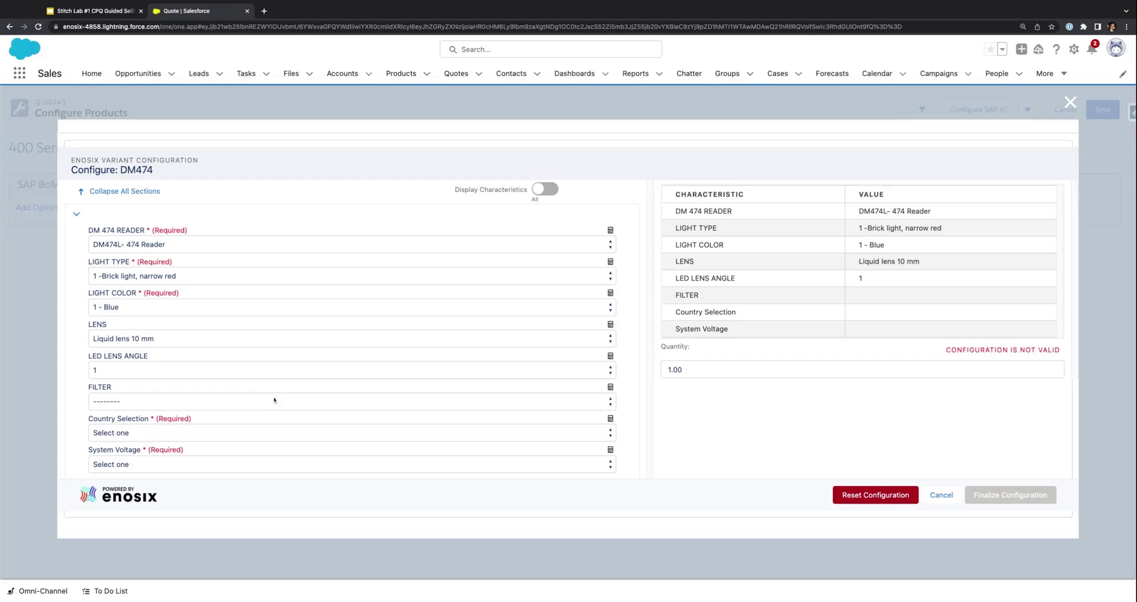
{"action": "left_click", "coordinate": [273, 406]}
{"action": "left_click", "coordinate": [274, 416]}
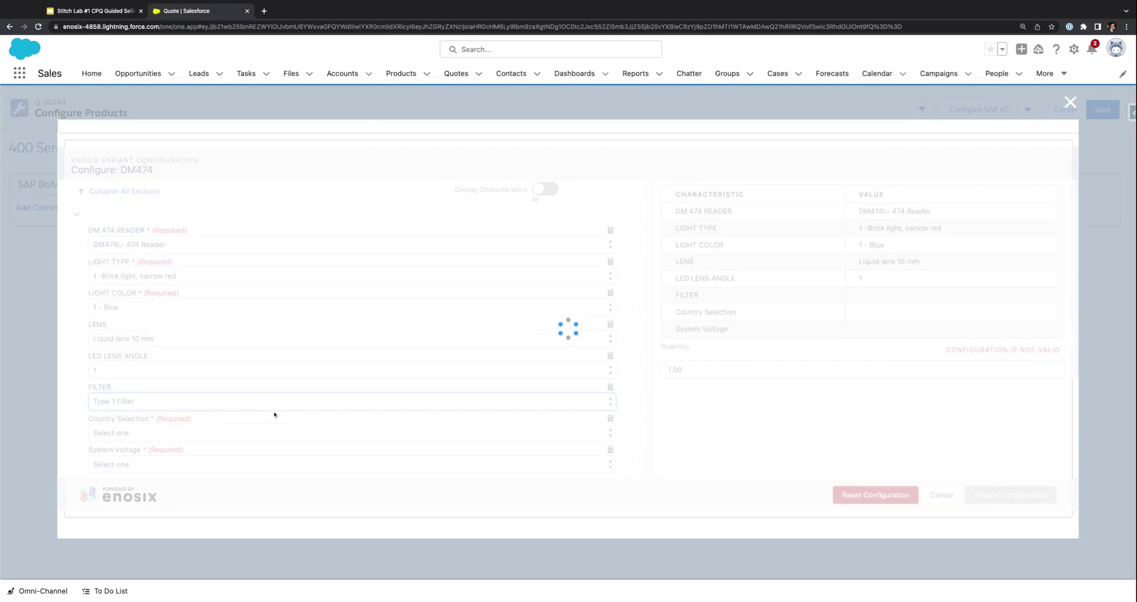
{"action": "left_click", "coordinate": [273, 435]}
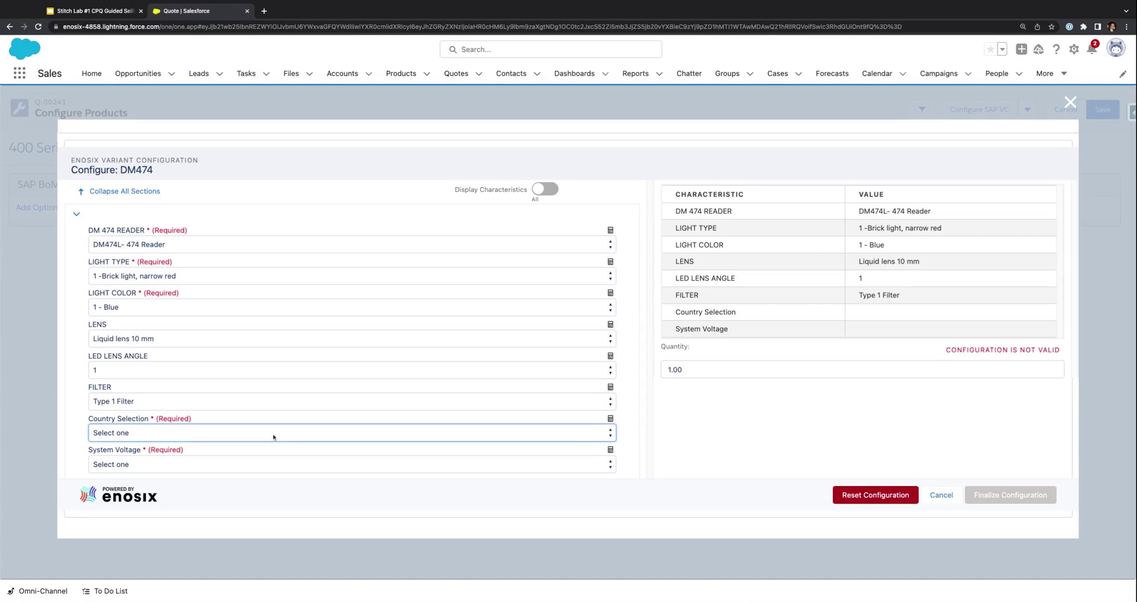
{"action": "left_click", "coordinate": [273, 445]}
{"action": "left_click", "coordinate": [272, 466]}
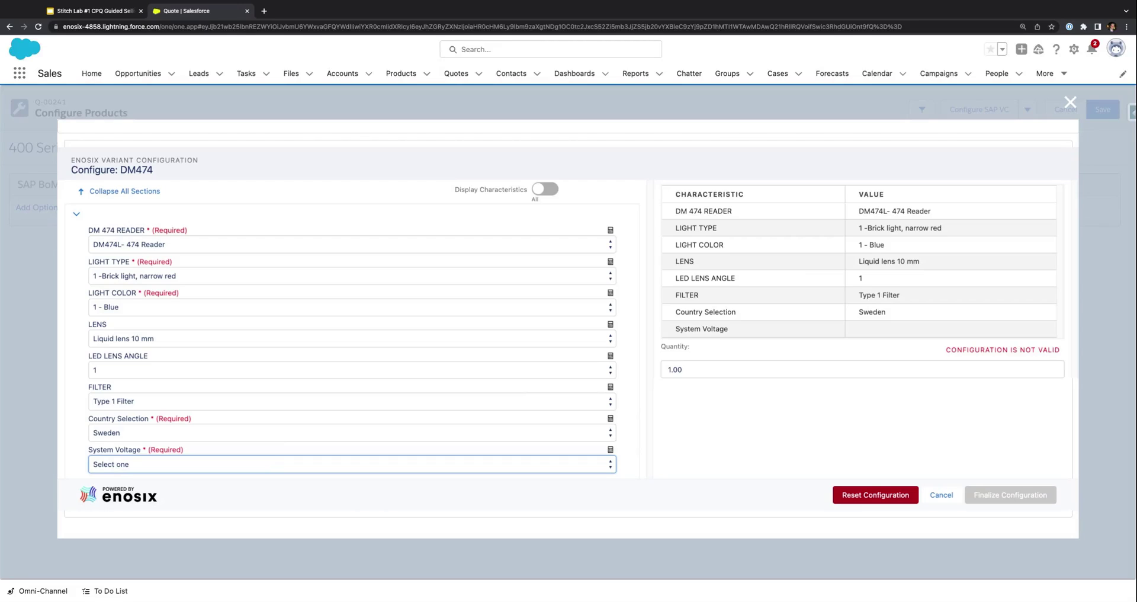
{"action": "left_click", "coordinate": [273, 475]}
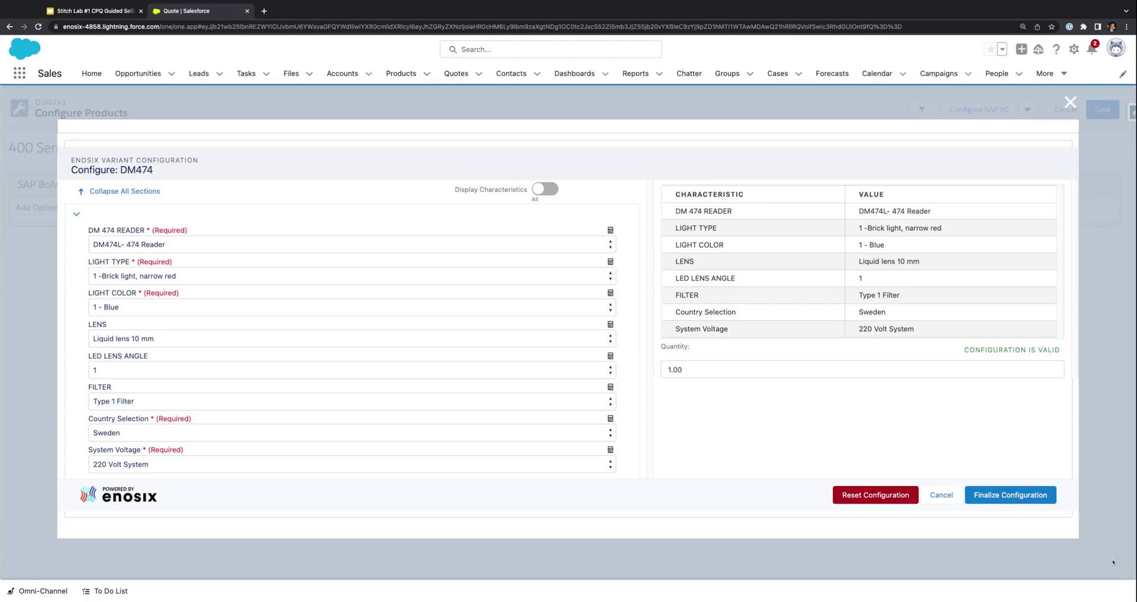
Finalize the DM474 reader configuration and save quote Q-00241 with the configured line.
{"action": "left_click", "coordinate": [1032, 500]}
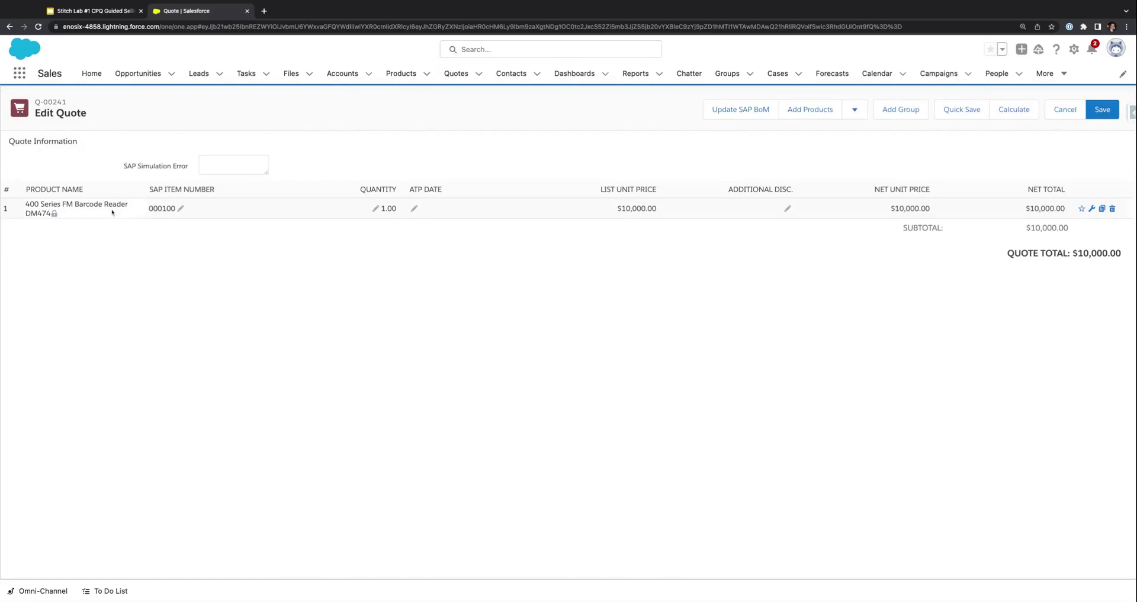
{"action": "left_click", "coordinate": [1101, 110]}
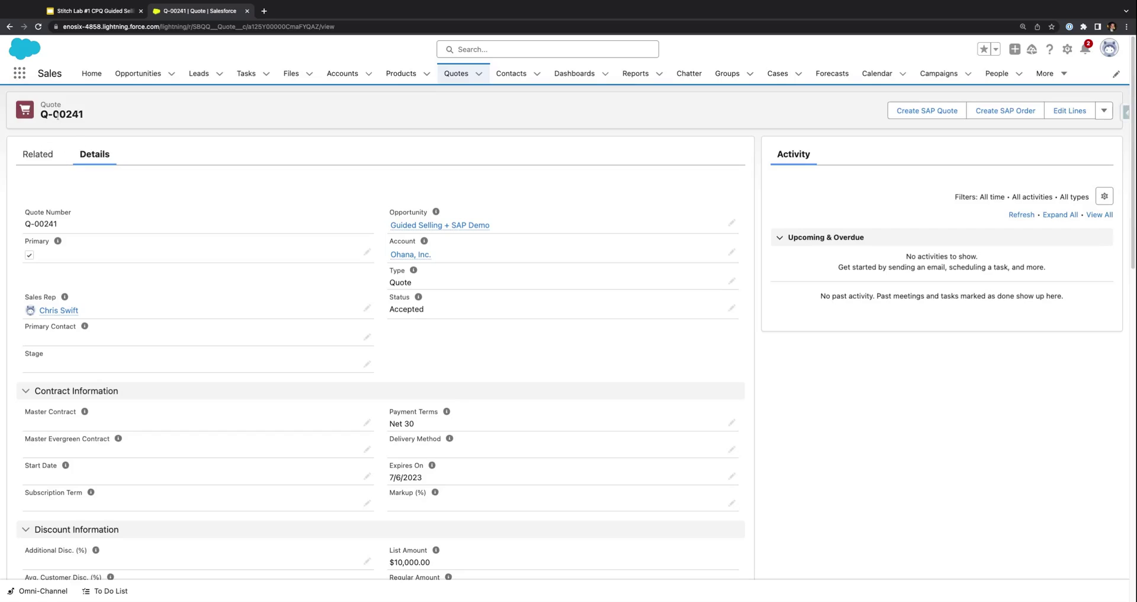
Open quote line QL-0000330 from the quote's related records and view its FLD SAP VC Summary.
{"action": "left_click", "coordinate": [50, 155]}
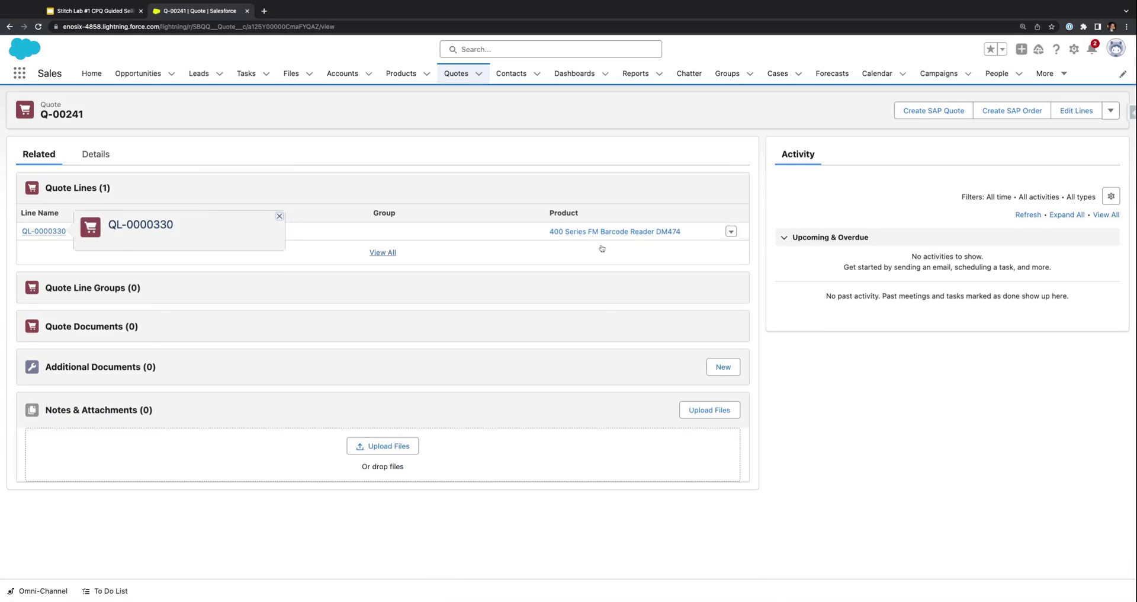
{"action": "left_click", "coordinate": [39, 231]}
{"action": "scroll", "coordinate": [176, 361], "scroll_direction": "down", "scroll_amount": 3}
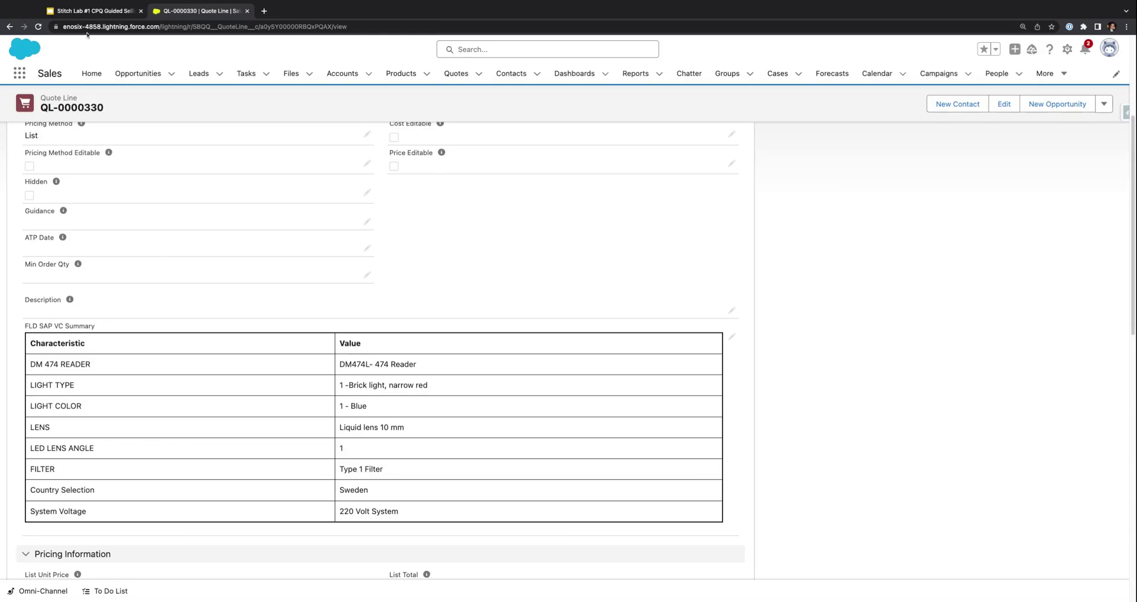
Return to the Google Slides presentation and advance to the enosix Integration Stitch Lab slide.
{"action": "key", "text": "ctrl+shift+Tab"}
{"action": "key", "text": "Right"}
{"action": "key", "text": "Right"}
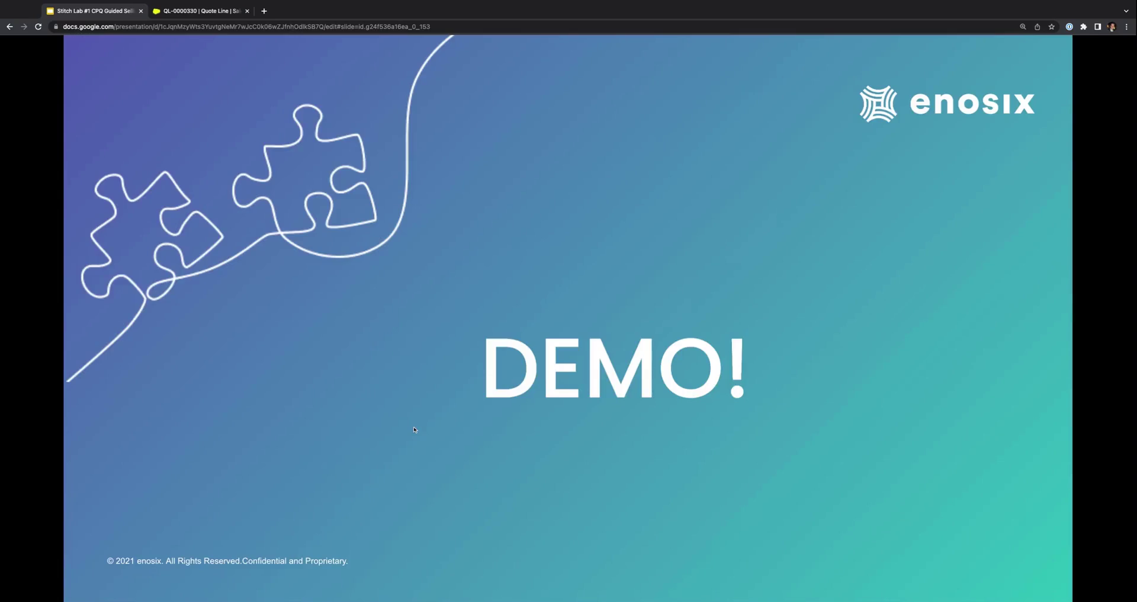